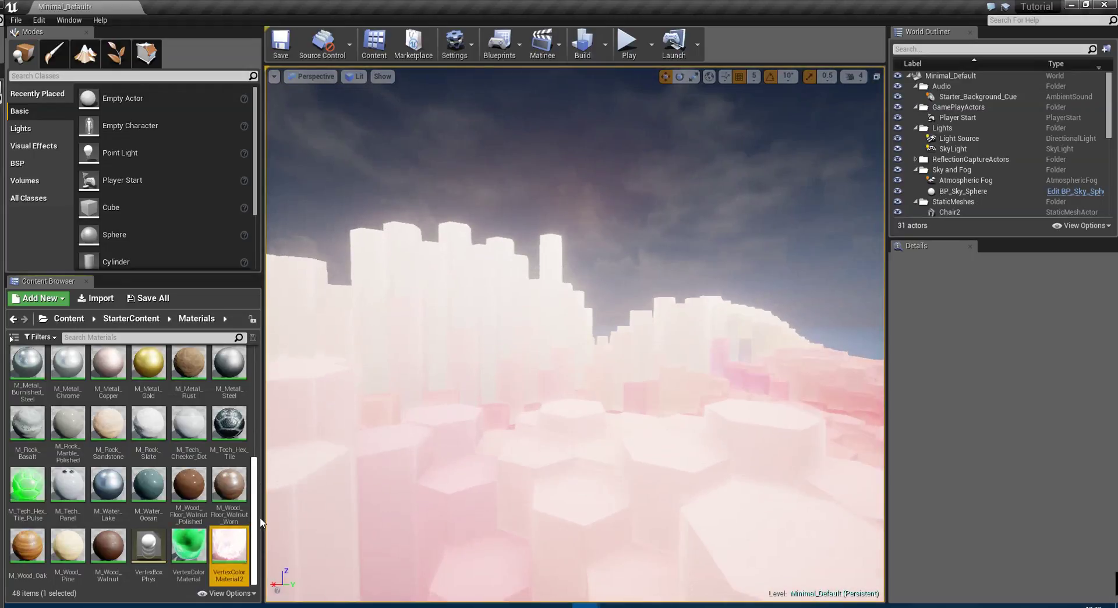
# Apply the Labyrint material, then Labyrint_RED, to the hexagon terrain mesh.
pyautogui.moveTo(258, 538); pyautogui.dragTo(258, 381)
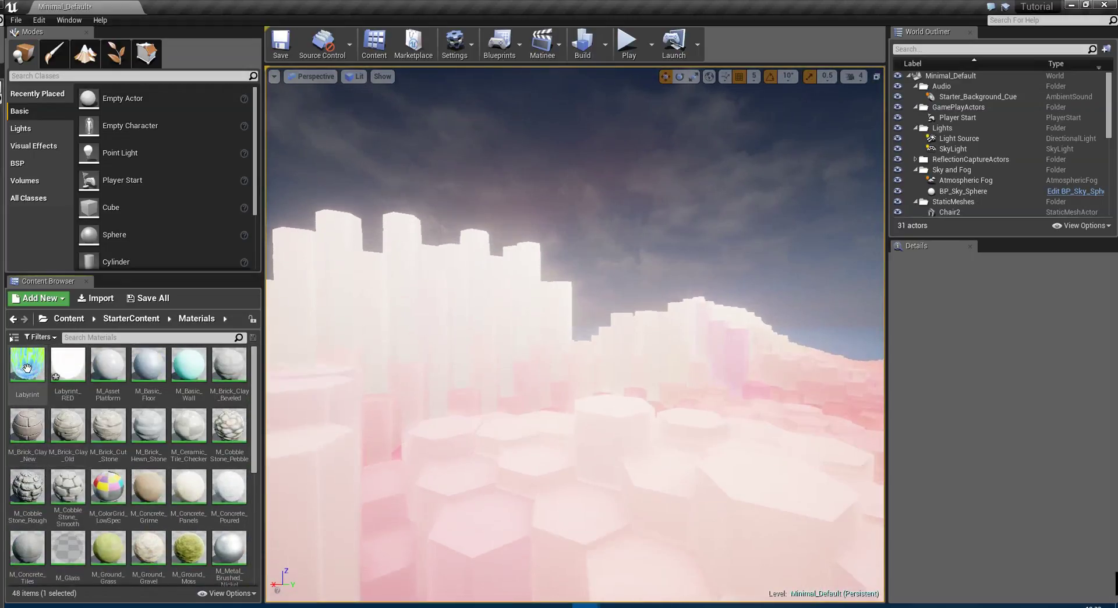
pyautogui.moveTo(490, 406); pyautogui.dragTo(489, 408)
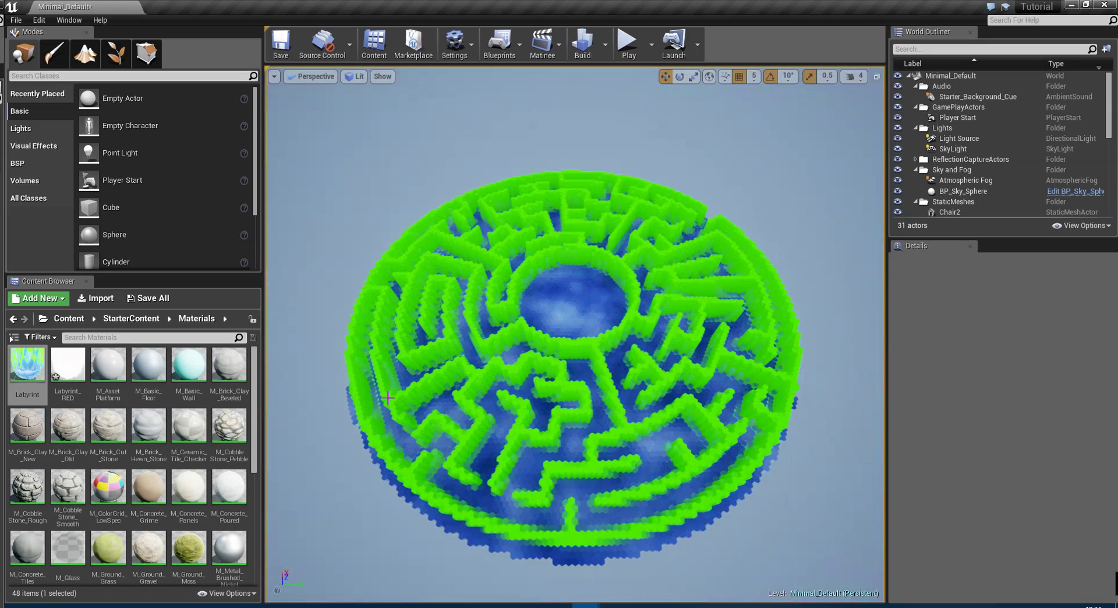
pyautogui.moveTo(66, 371); pyautogui.dragTo(569, 401)
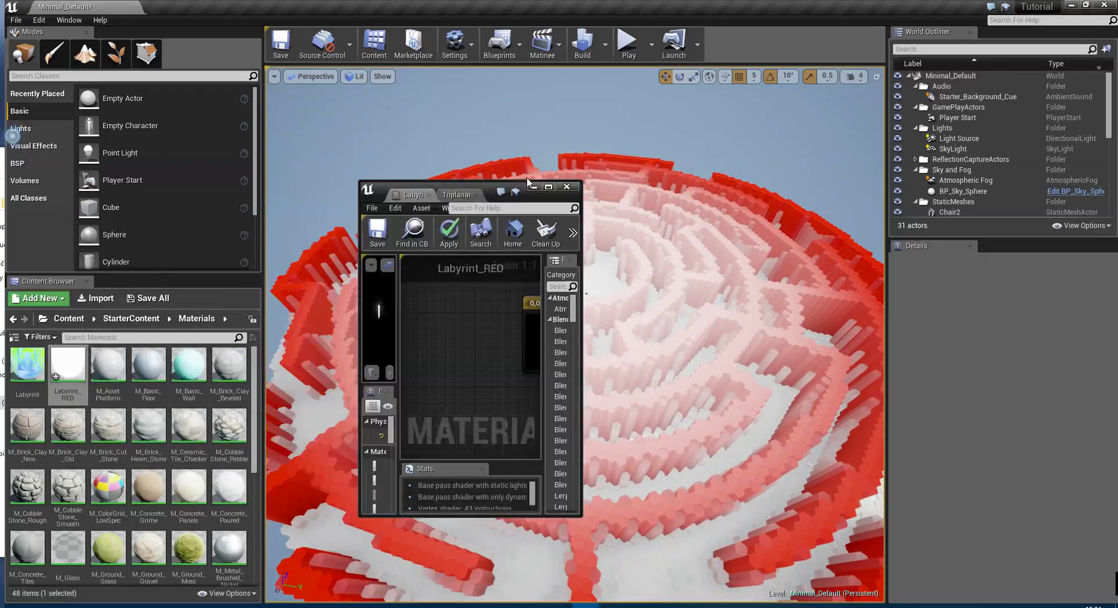
# Delete the Add(1) node from the Labyrint_RED material graph.
pyautogui.scroll(-5, 586, 299)
pyautogui.scroll(7, 513, 285)
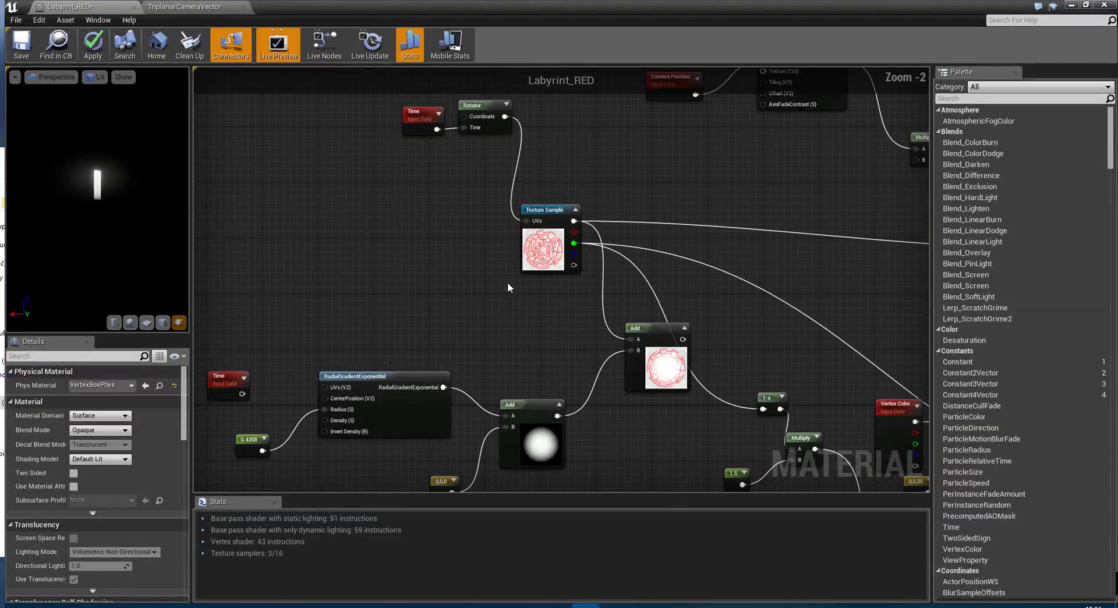
pyautogui.scroll(-2, 541, 295)
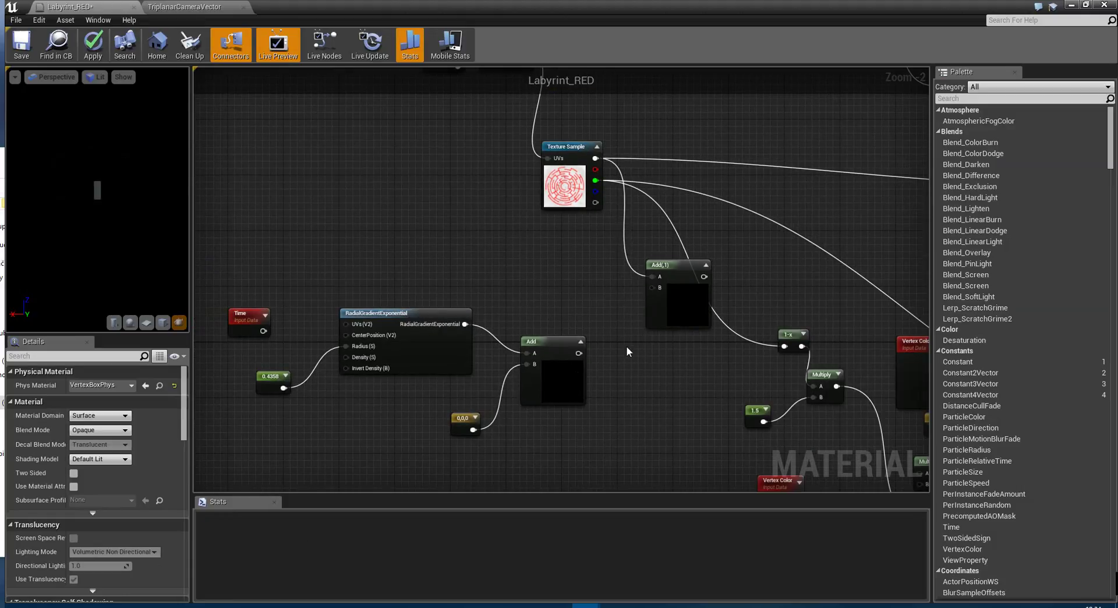
pyautogui.scroll(-1, 627, 346)
pyautogui.moveTo(626, 346); pyautogui.dragTo(432, 400, button='right')
pyautogui.moveTo(433, 400); pyautogui.dragTo(472, 247)
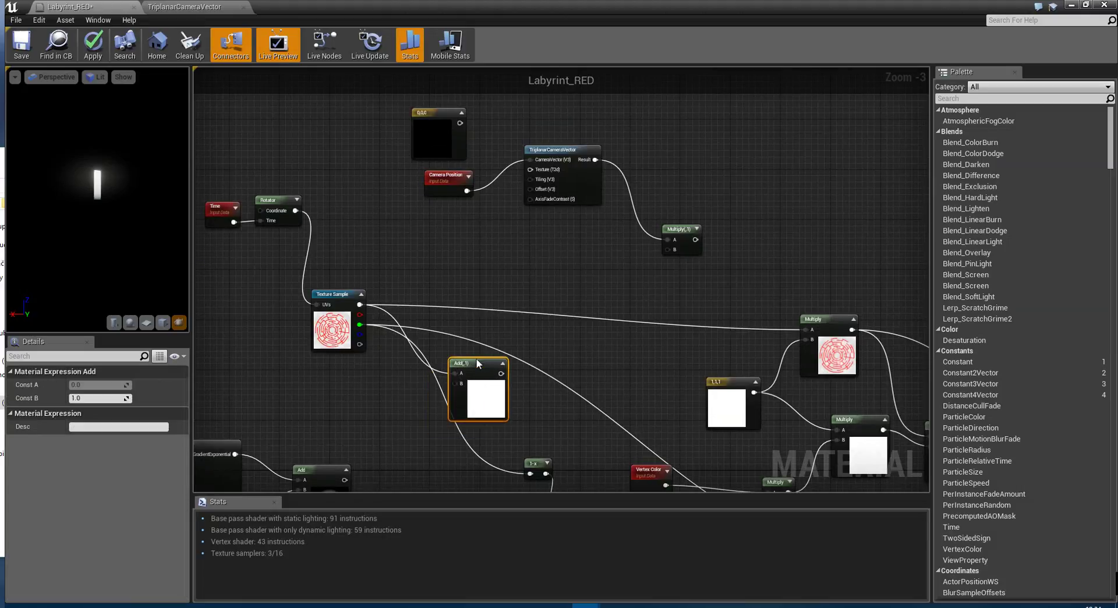
pyautogui.press('Delete')
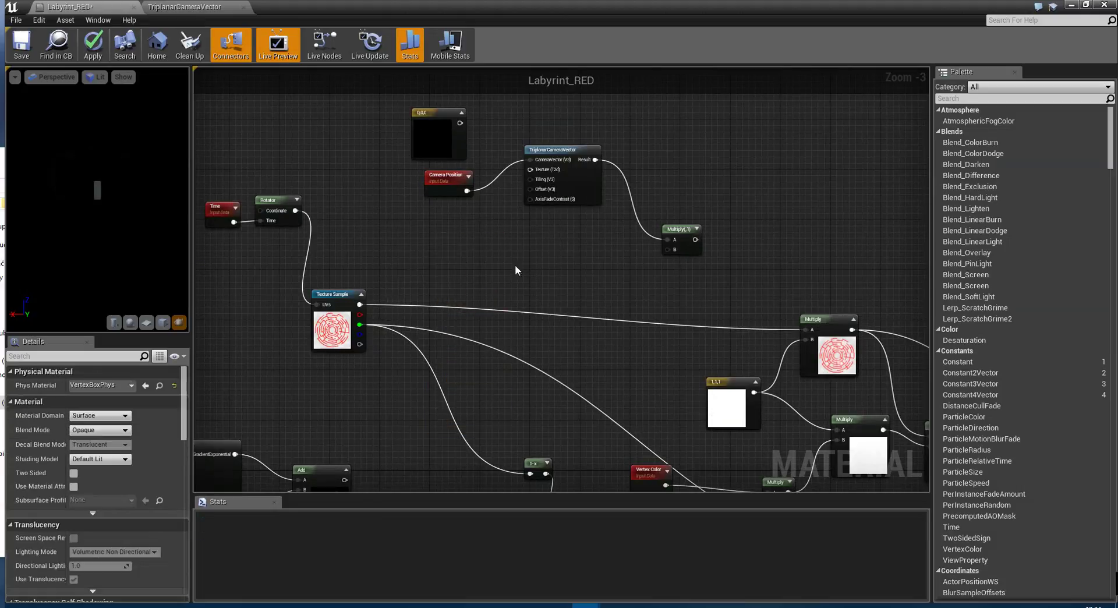
# Inspect the TriplanarCameraVector function and the Multiply area of the Labyrint_RED graph.
pyautogui.scroll(-1, 515, 264)
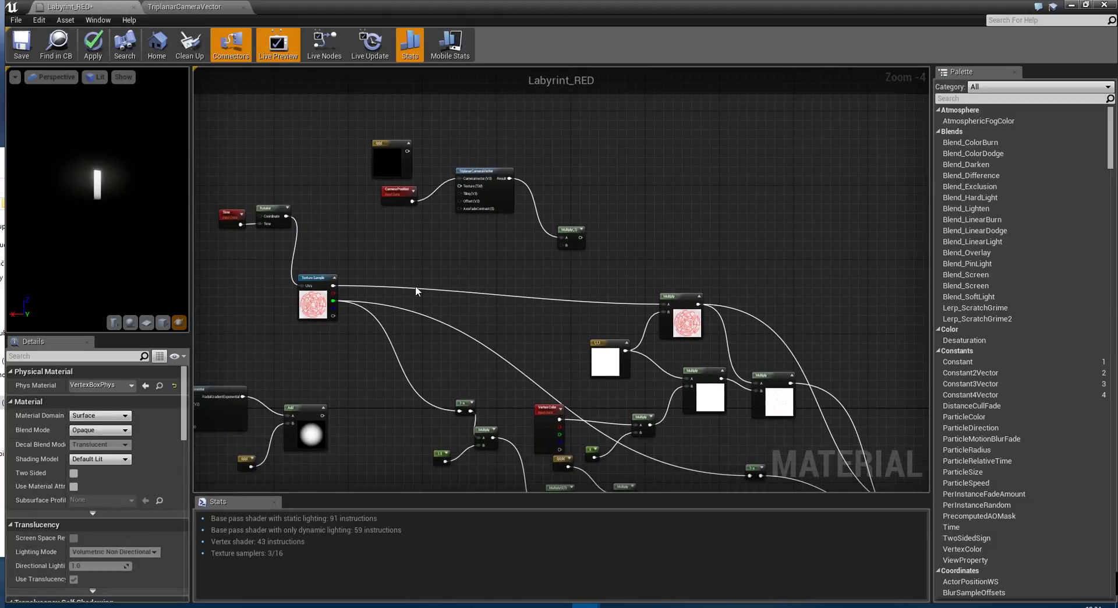
pyautogui.scroll(4, 415, 285)
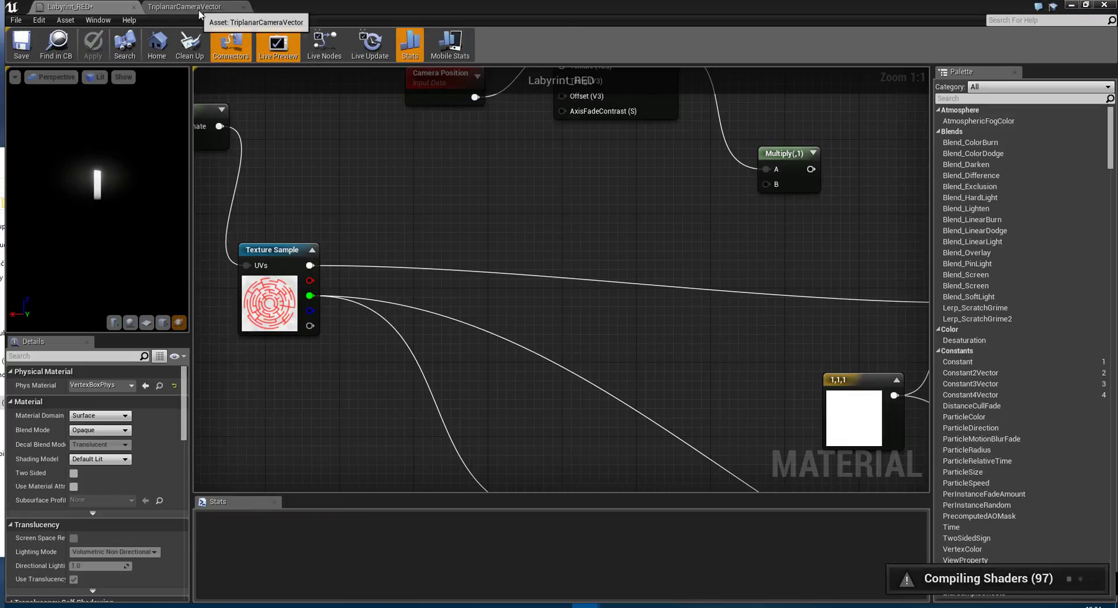
pyautogui.moveTo(587, 238); pyautogui.dragTo(547, 220, button='right')
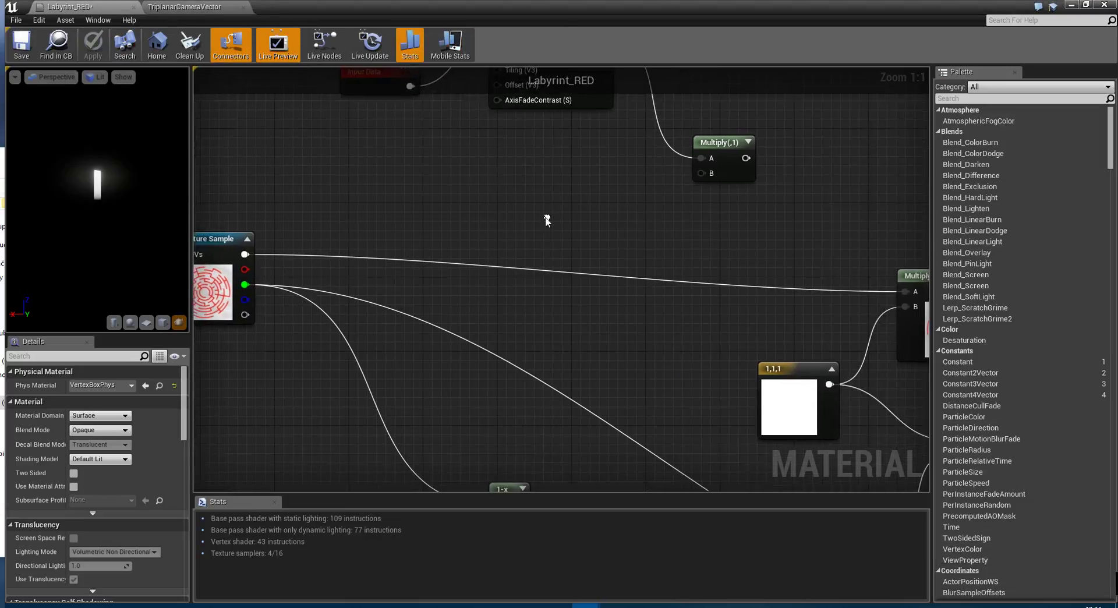
pyautogui.click(182, 5)
pyautogui.click(70, 7)
pyautogui.moveTo(475, 172); pyautogui.dragTo(420, 189, button='right')
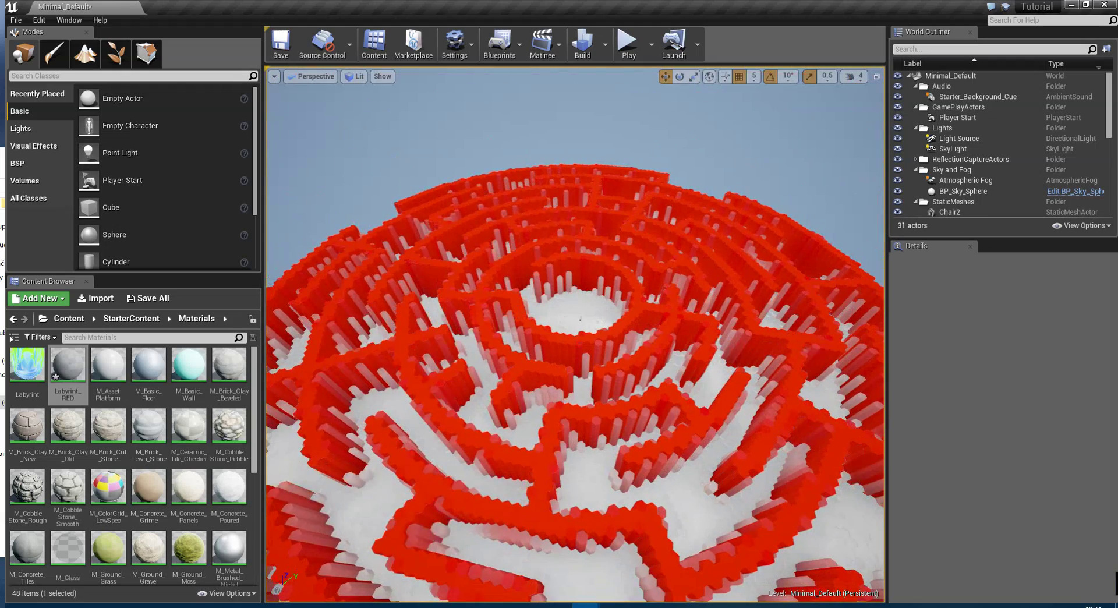
# Reopen Labyrint_RED maximized and review the Vertex Color, Multiply, RadialGradientExponential and Add nodes.
pyautogui.doubleClick(67, 367)
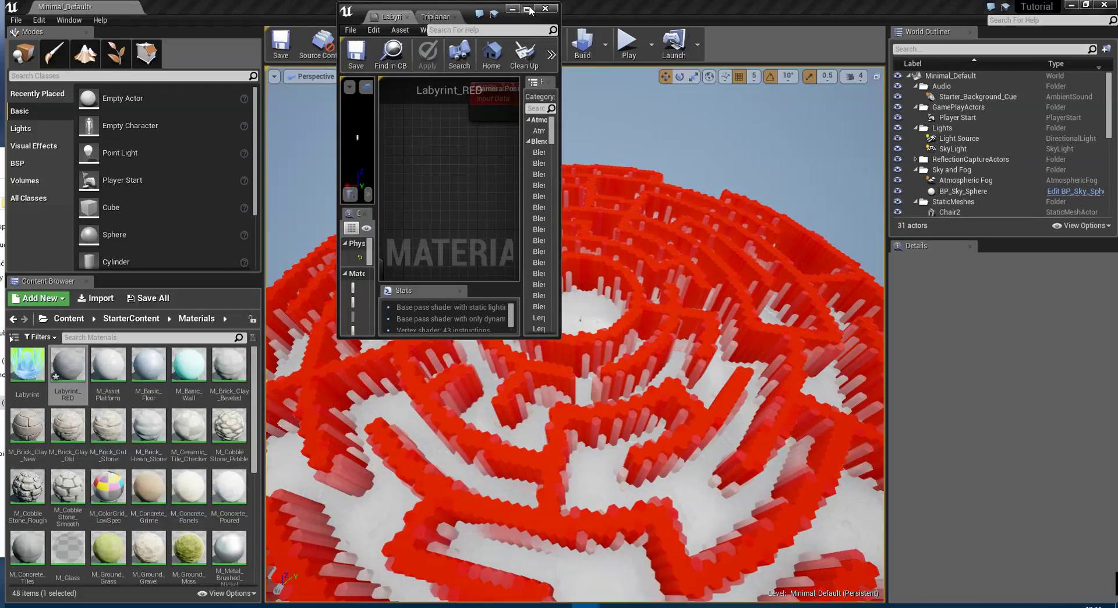
pyautogui.click(527, 8)
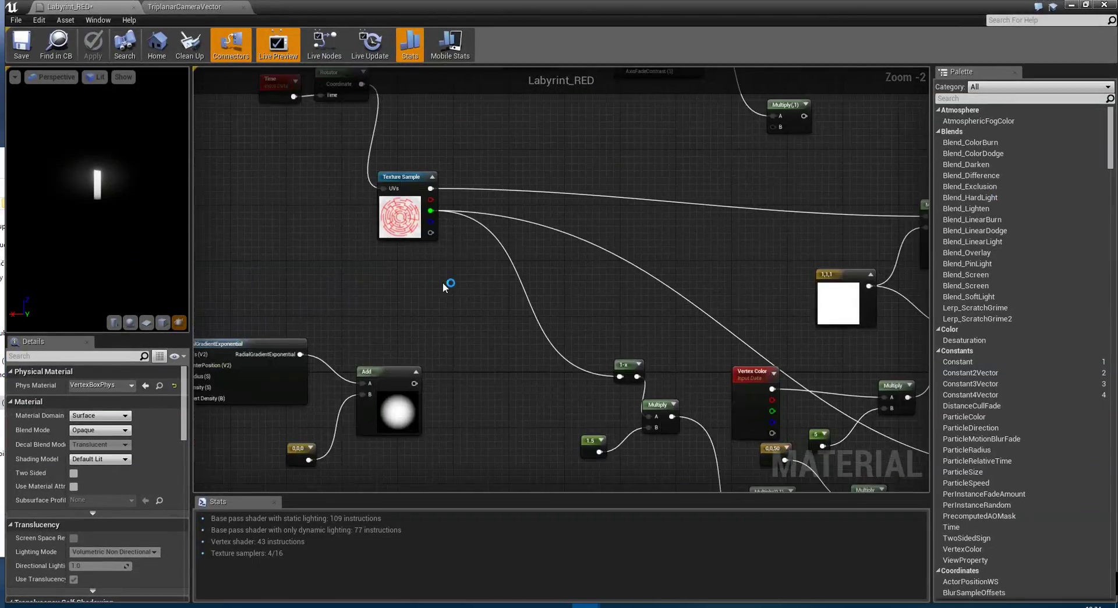
pyautogui.scroll(-5, 449, 287)
pyautogui.scroll(5, 614, 434)
pyautogui.moveTo(614, 433); pyautogui.dragTo(482, 157, button='right')
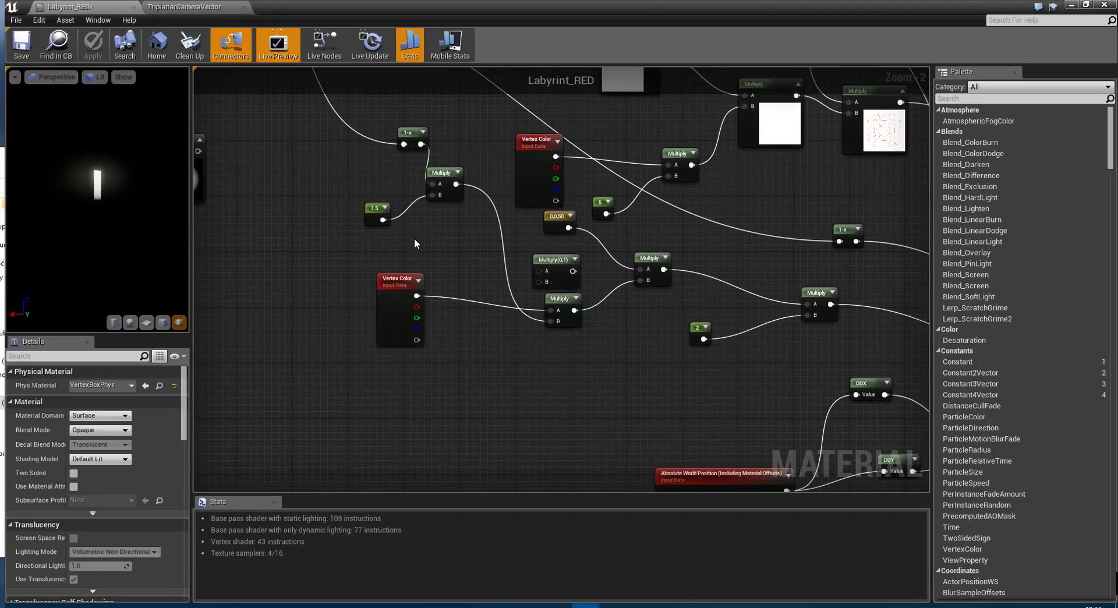
pyautogui.moveTo(416, 243); pyautogui.dragTo(303, 152, button='right')
pyautogui.scroll(3, 349, 233)
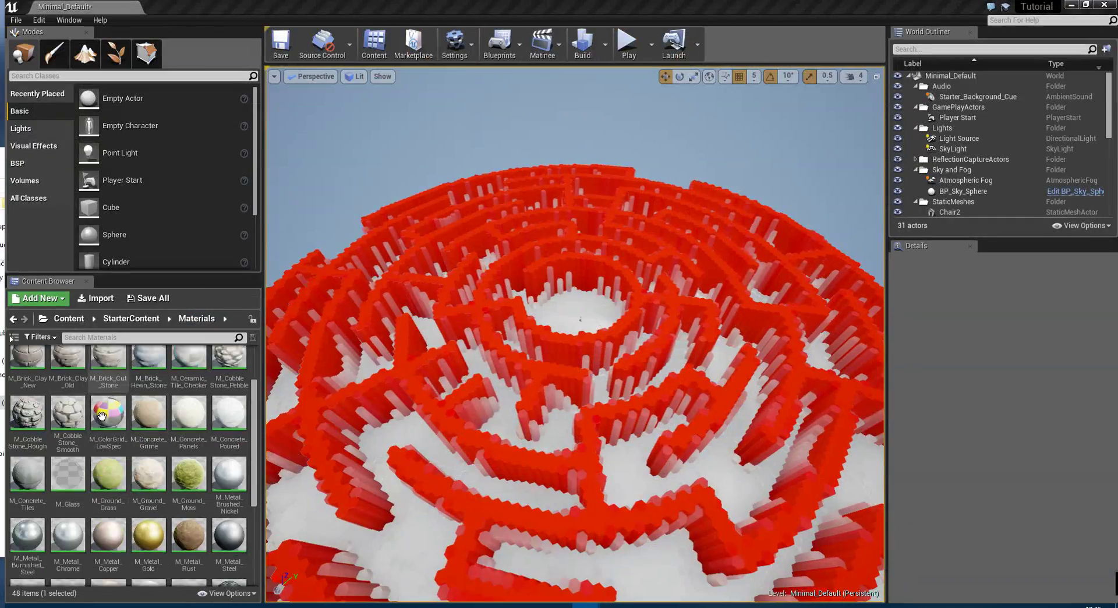
# Apply VertexColorMaterial2 to the hexagon mesh, giving it a pink-and-white surface.
pyautogui.scroll(-5, 102, 415)
pyautogui.moveTo(189, 545); pyautogui.dragTo(538, 425)
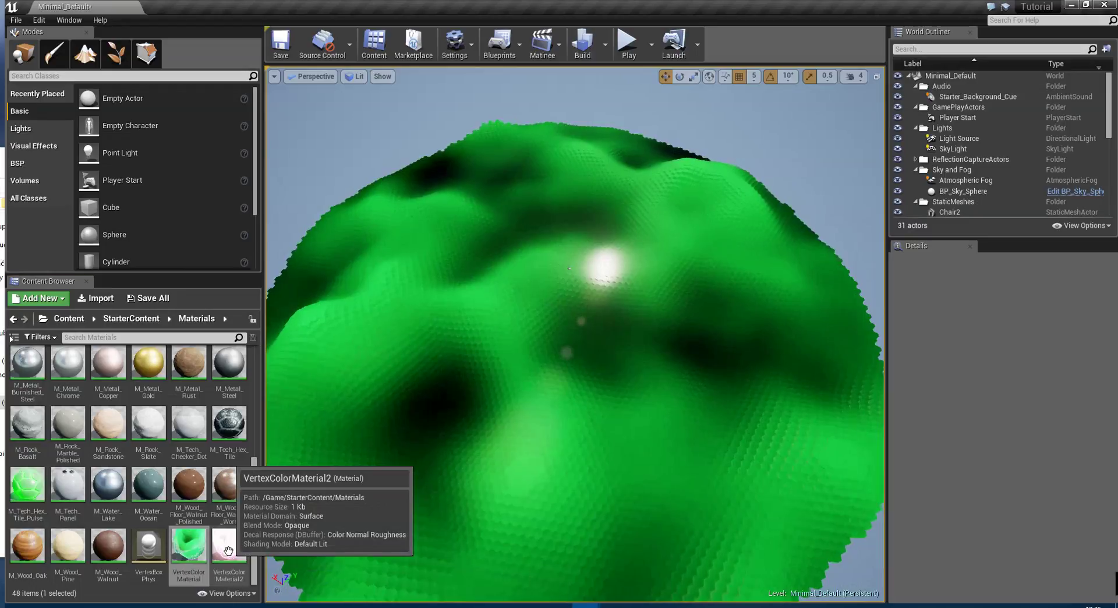
pyautogui.moveTo(227, 550); pyautogui.dragTo(424, 429)
# Apply the green-and-blue Labyrint material to the hexagon mesh and select the mesh.
pyautogui.scroll(2, 93, 448)
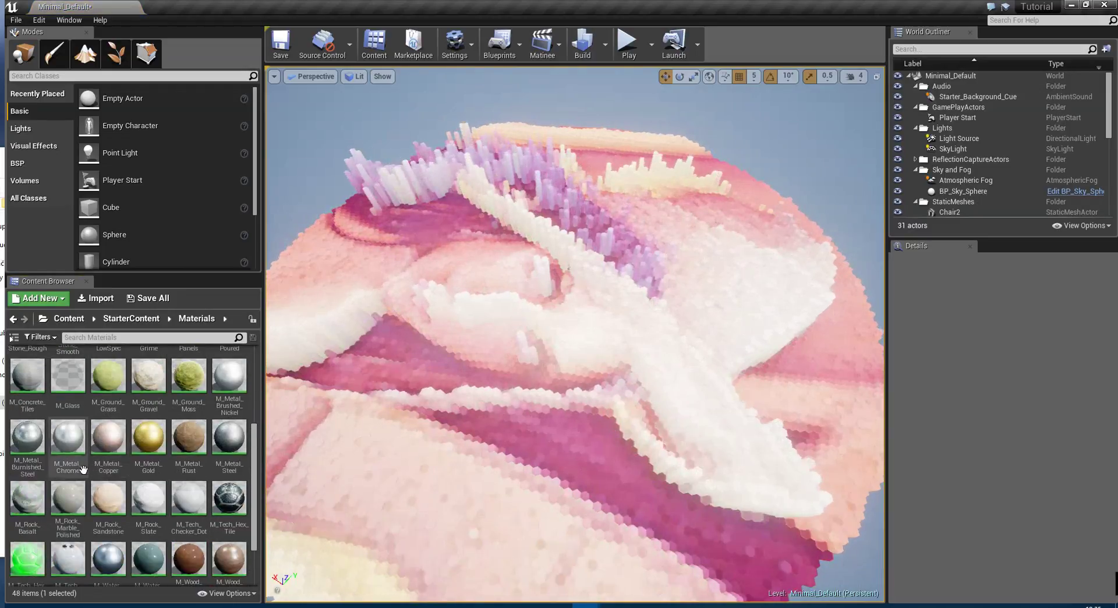
pyautogui.scroll(2, 81, 431)
pyautogui.scroll(1, 73, 420)
pyautogui.scroll(2, 64, 409)
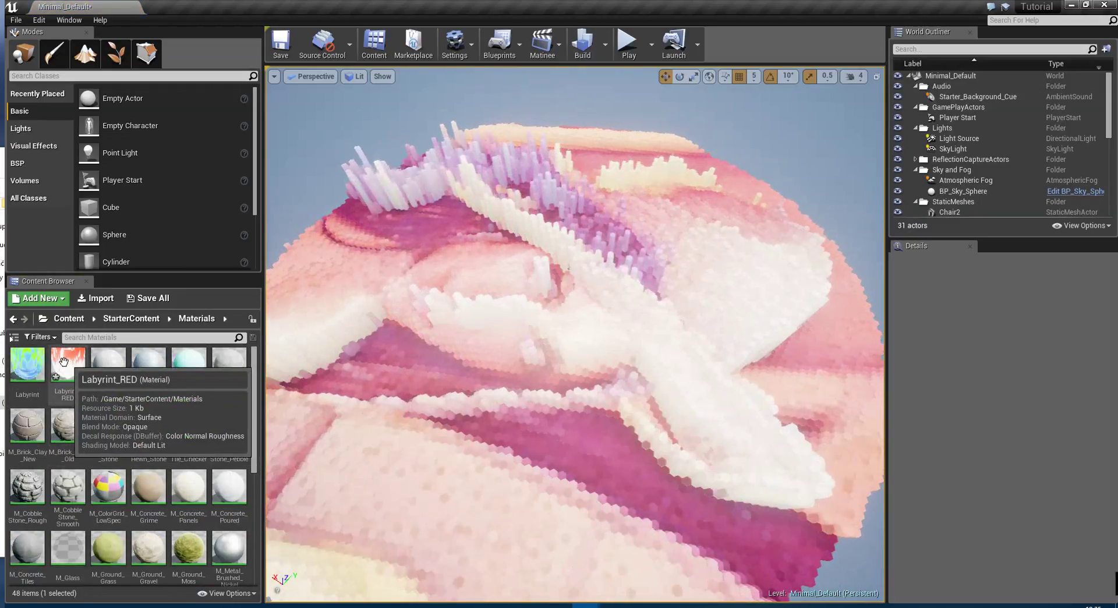
pyautogui.moveTo(28, 364); pyautogui.dragTo(452, 357)
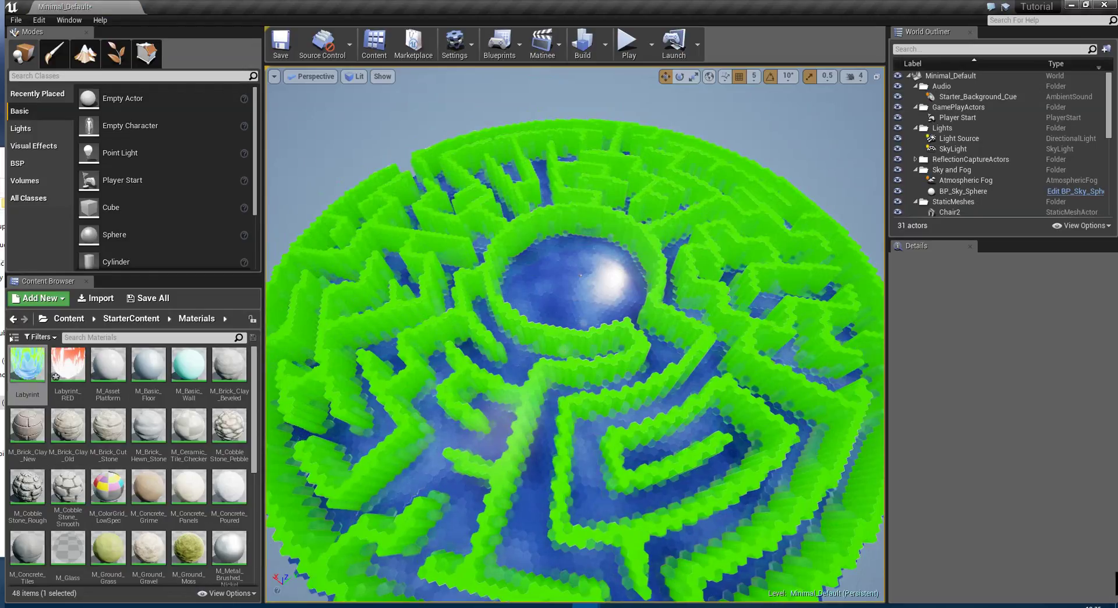
pyautogui.doubleClick(67, 364)
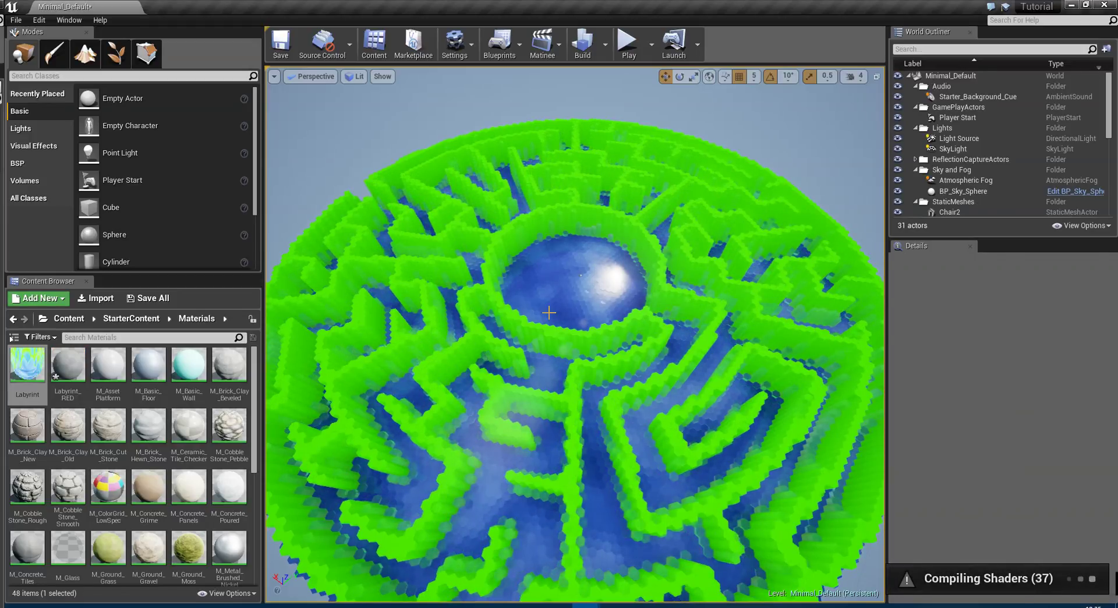
pyautogui.click(549, 313)
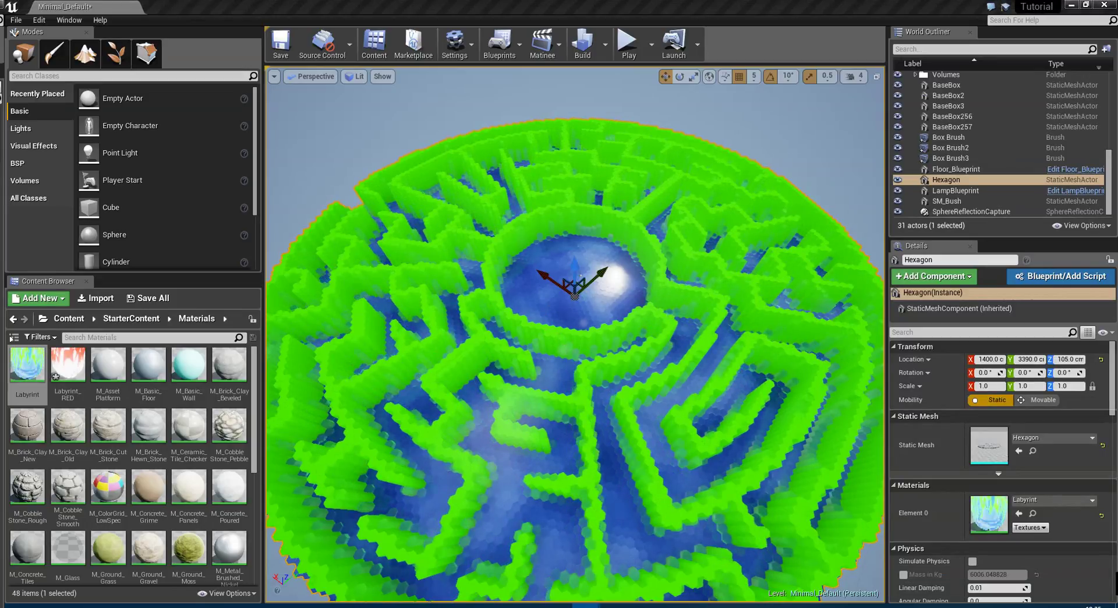
# Set the Labyrint material's Rotator Speed from 0.015 to 0.125092 and apply it.
pyautogui.doubleClick(35, 368)
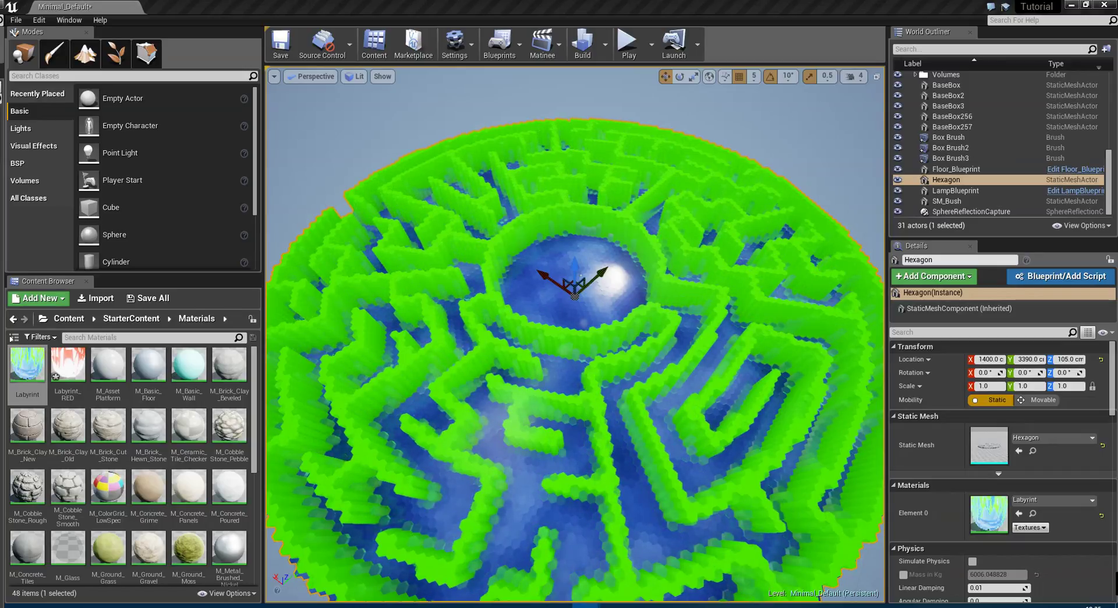
pyautogui.moveTo(575, 332); pyautogui.dragTo(524, 291, button='right')
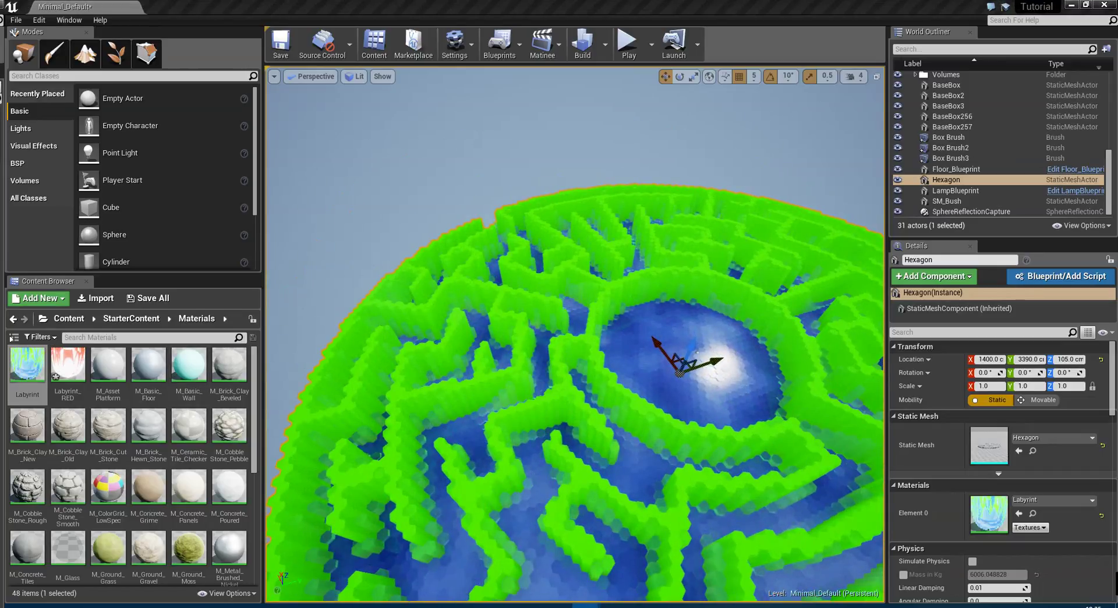
pyautogui.doubleClick(26, 366)
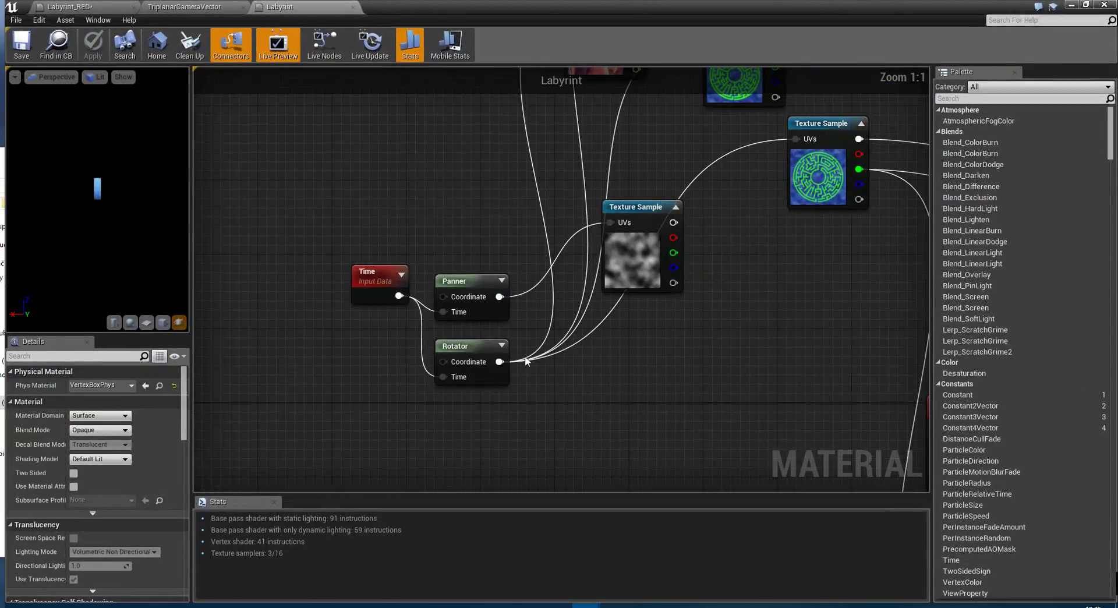
pyautogui.click(481, 343)
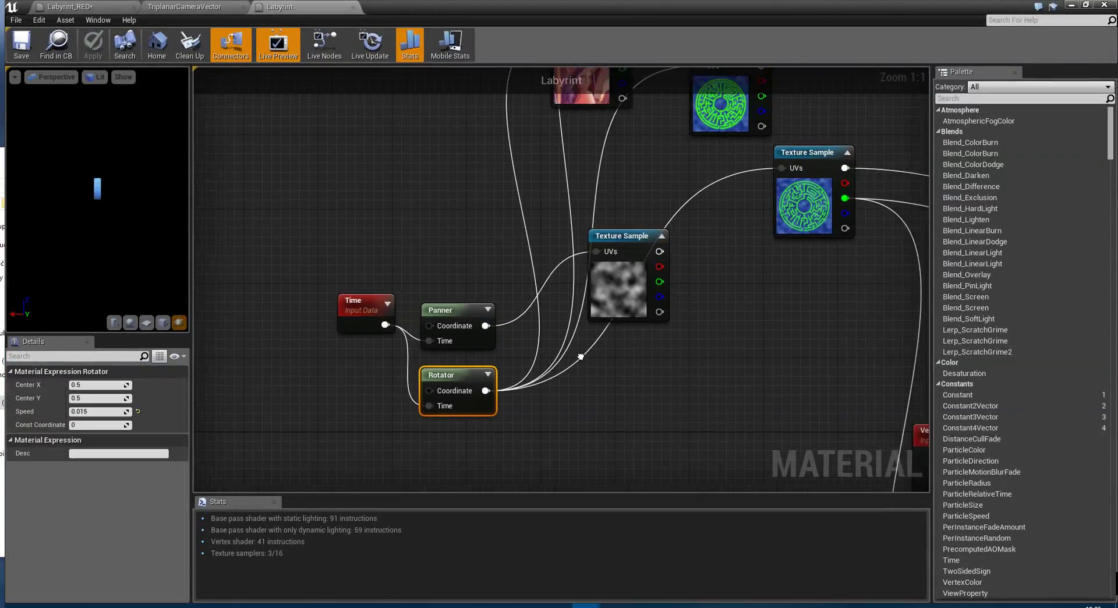
pyautogui.moveTo(595, 327); pyautogui.dragTo(499, 468, button='right')
pyautogui.scroll(-4, 484, 284)
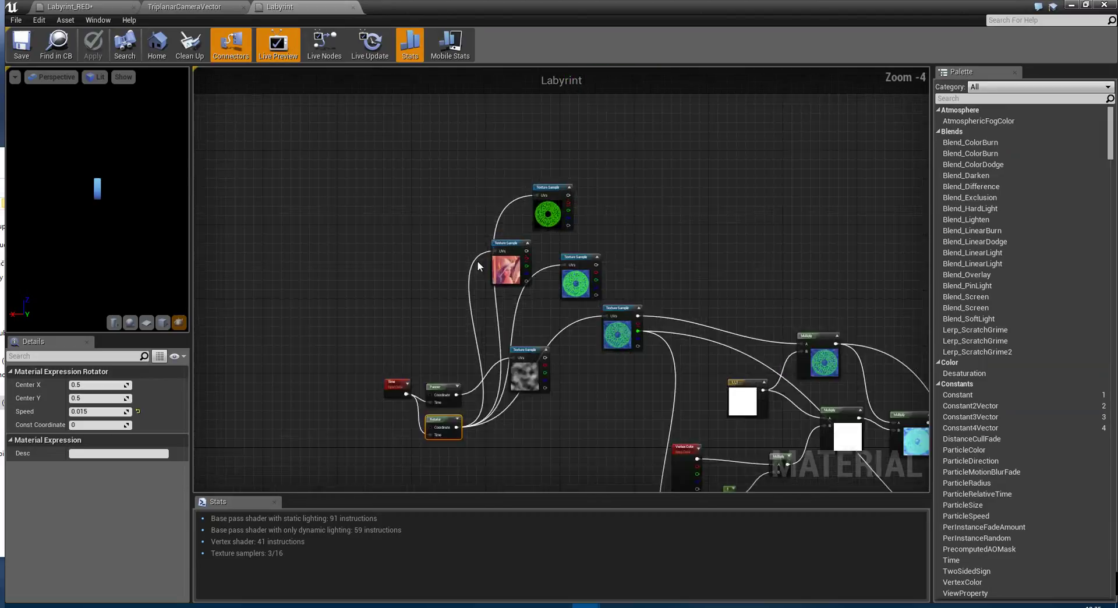
pyautogui.scroll(3, 477, 260)
pyautogui.moveTo(515, 226); pyautogui.dragTo(339, 192)
pyautogui.moveTo(462, 280); pyautogui.dragTo(477, 93, button='right')
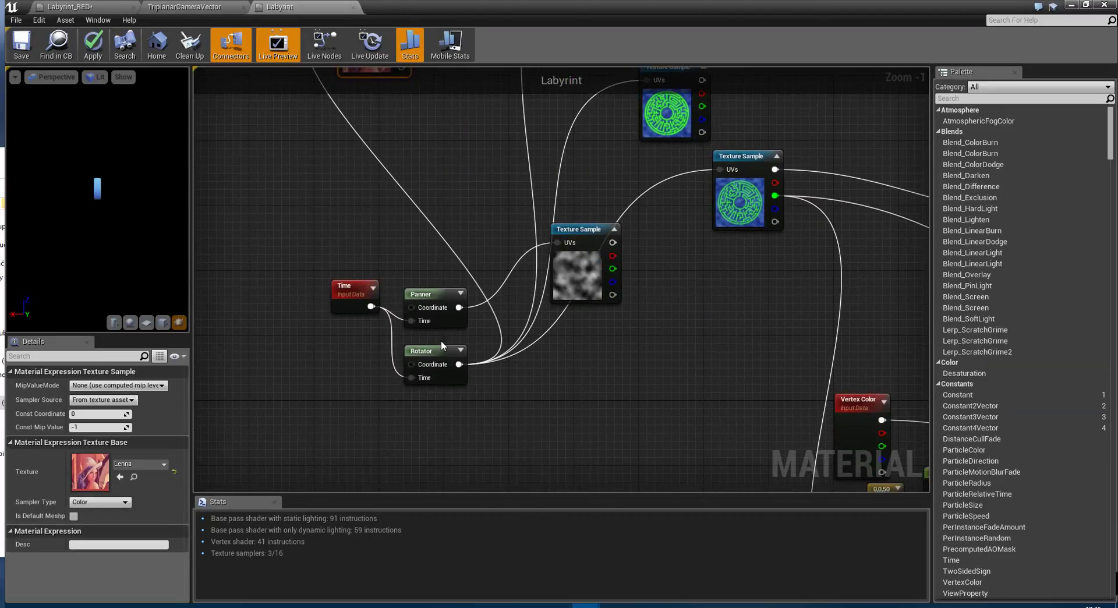
pyautogui.click(440, 386)
pyautogui.scroll(1, 414, 412)
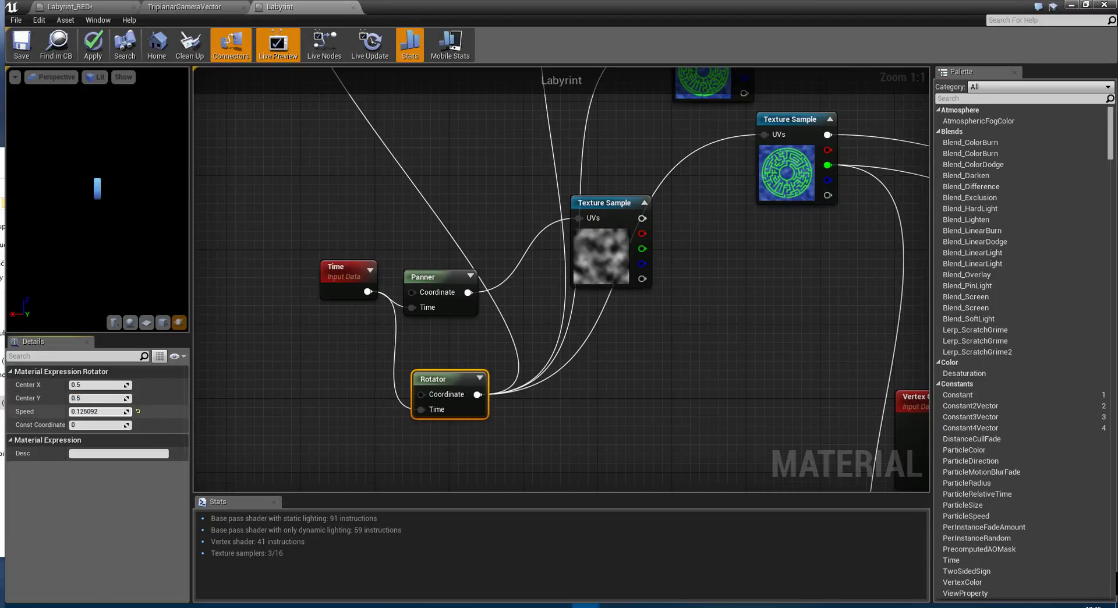
pyautogui.click(92, 45)
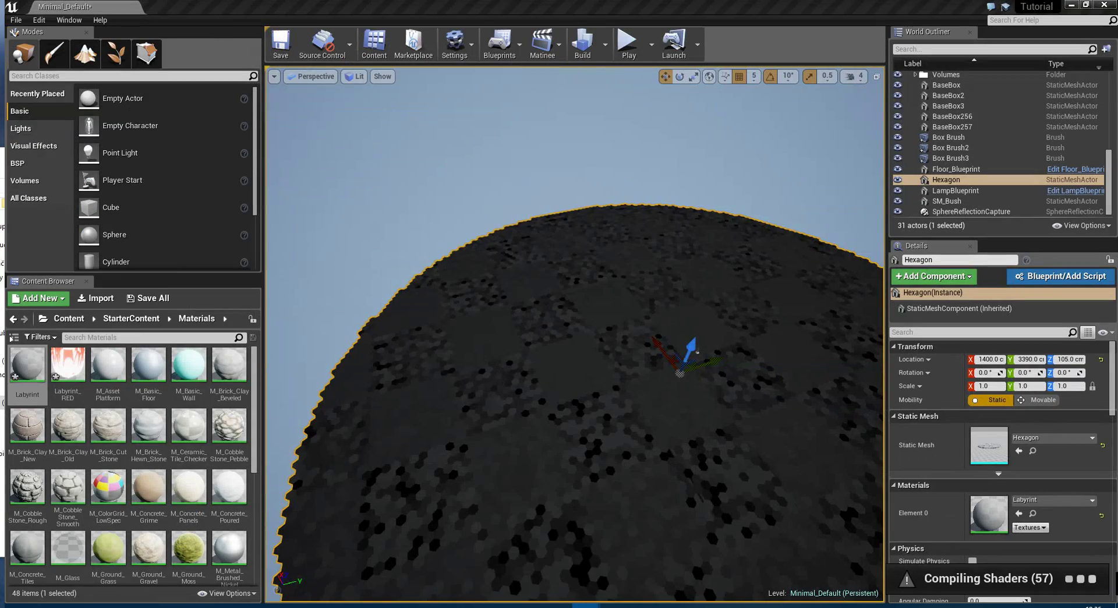
# Fly the viewport down close to the maze floor to check the recompiled material.
pyautogui.moveTo(558, 292); pyautogui.dragTo(557, 349, button='right')
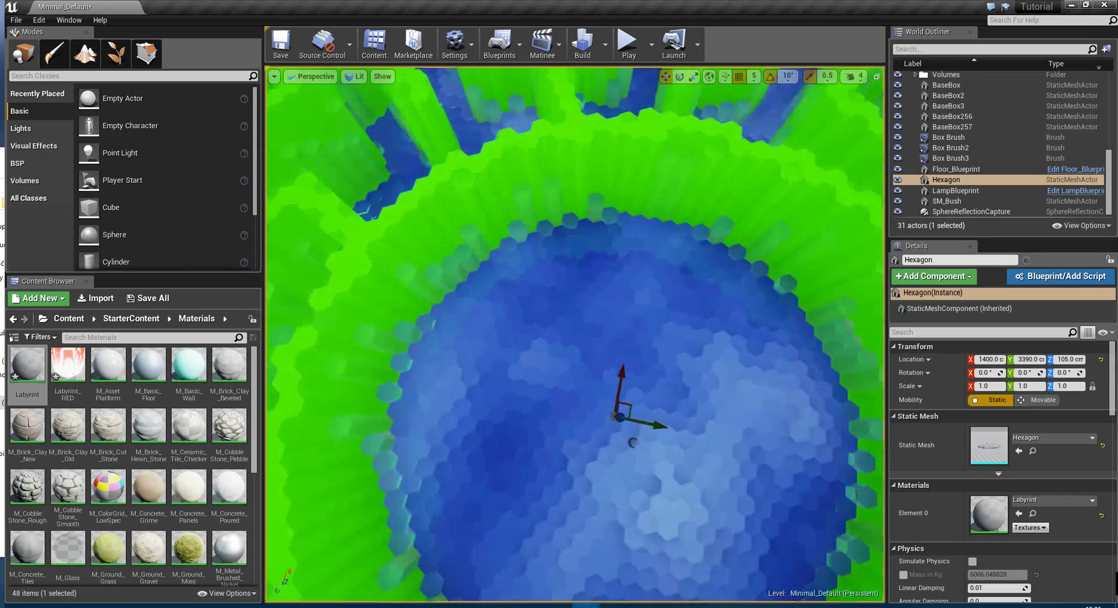
pyautogui.moveTo(557, 350)
pyautogui.mouseDown(button='right')
pyautogui.moveTo(558, 373)
pyautogui.moveTo(557, 317)
pyautogui.moveTo(547, 326)
pyautogui.moveTo(571, 326)
pyautogui.moveTo(570, 361)
pyautogui.moveTo(606, 361)
pyautogui.moveTo(605, 396)
pyautogui.mouseUp(button='right')
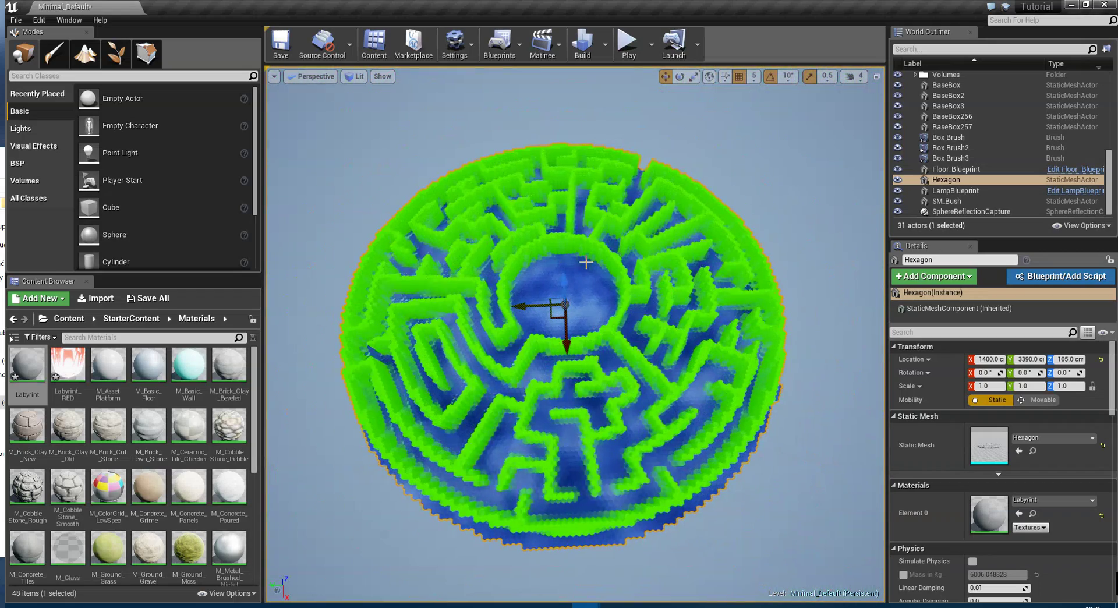
# Select BP_Sky_Sphere in the World Outliner and tilt the view around the maze.
pyautogui.click(763, 195)
pyautogui.scroll(3, 575, 334)
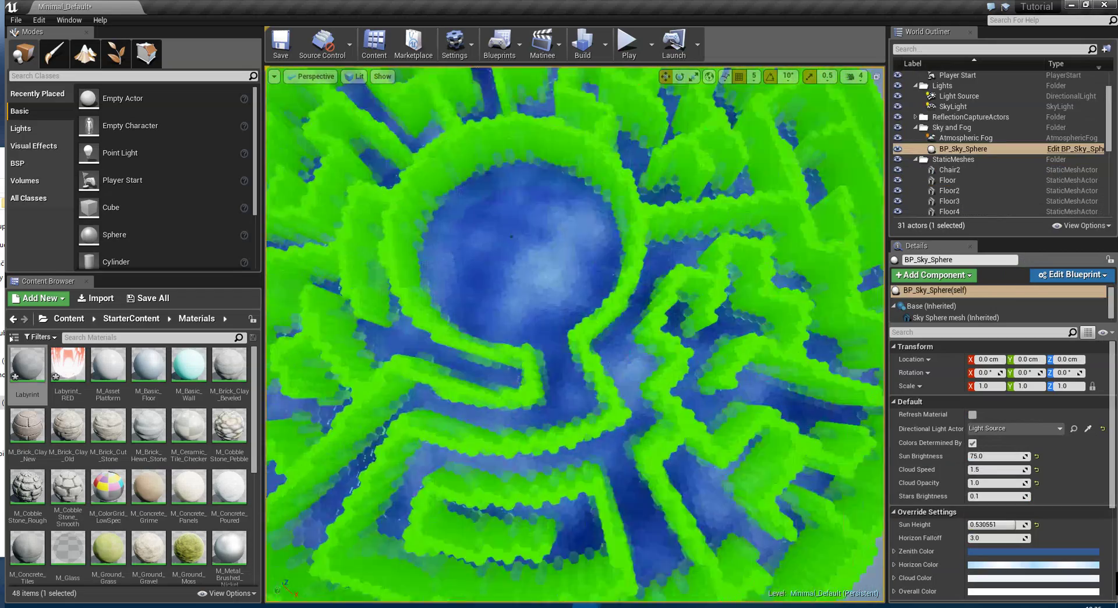
pyautogui.scroll(-5, 575, 334)
pyautogui.moveTo(575, 335); pyautogui.dragTo(575, 279, button='right')
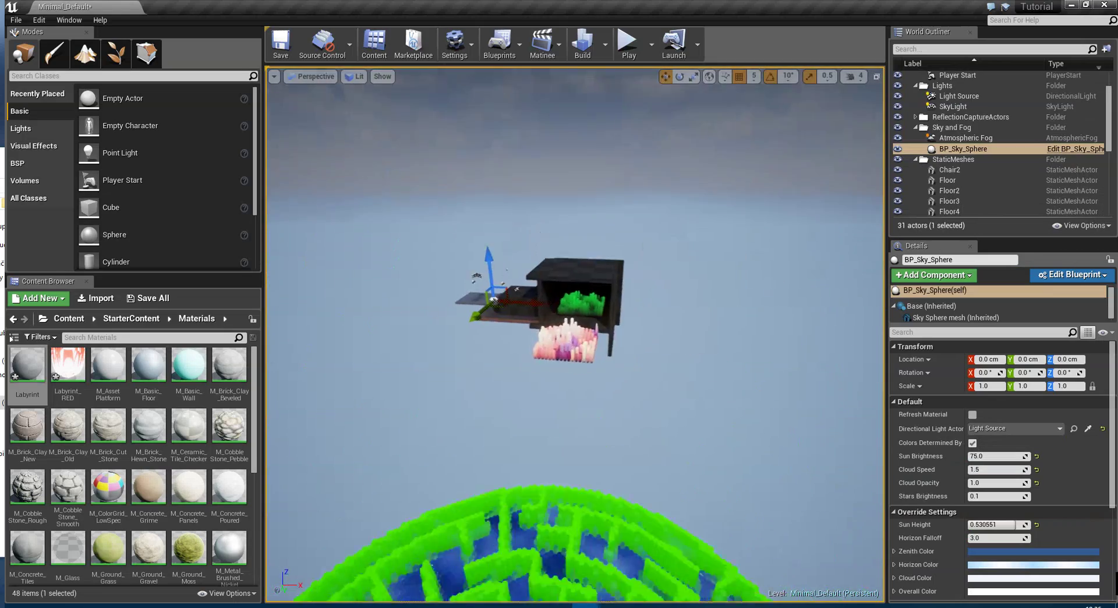
pyautogui.moveTo(575, 335)
pyautogui.mouseDown(button='right')
pyautogui.moveTo(575, 314)
pyautogui.moveTo(575, 349)
pyautogui.moveTo(574, 303)
pyautogui.moveTo(575, 332)
pyautogui.mouseUp(button='right')
# Scroll the Content Browser to VertexColorMaterial2.
pyautogui.scroll(-10, 575, 334)
pyautogui.scroll(-3, 575, 334)
pyautogui.scroll(3, 574, 334)
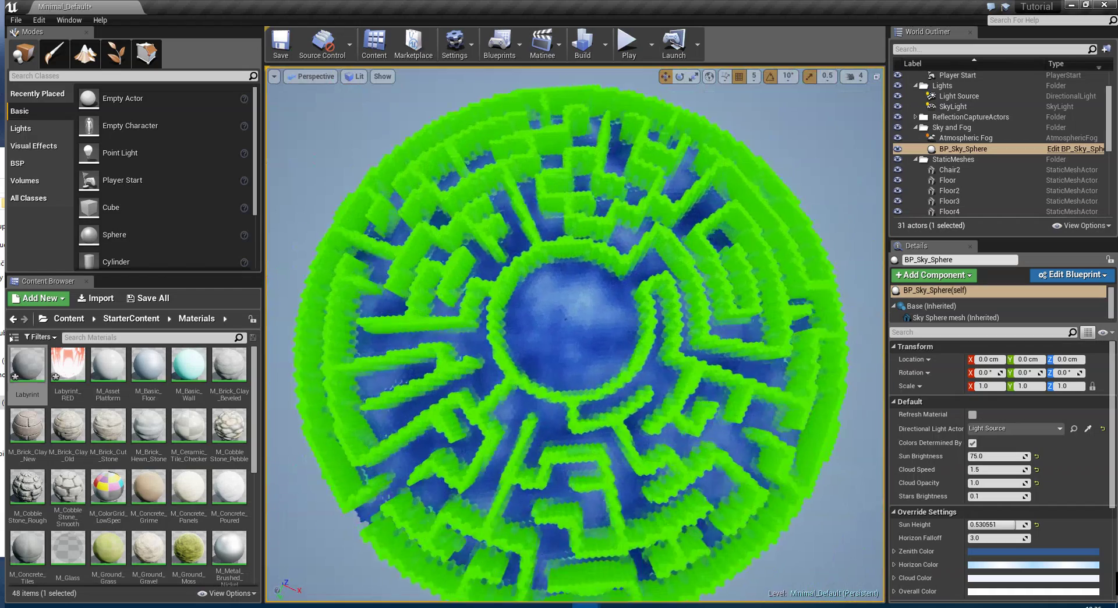
pyautogui.scroll(3, 575, 334)
pyautogui.scroll(-2, 556, 321)
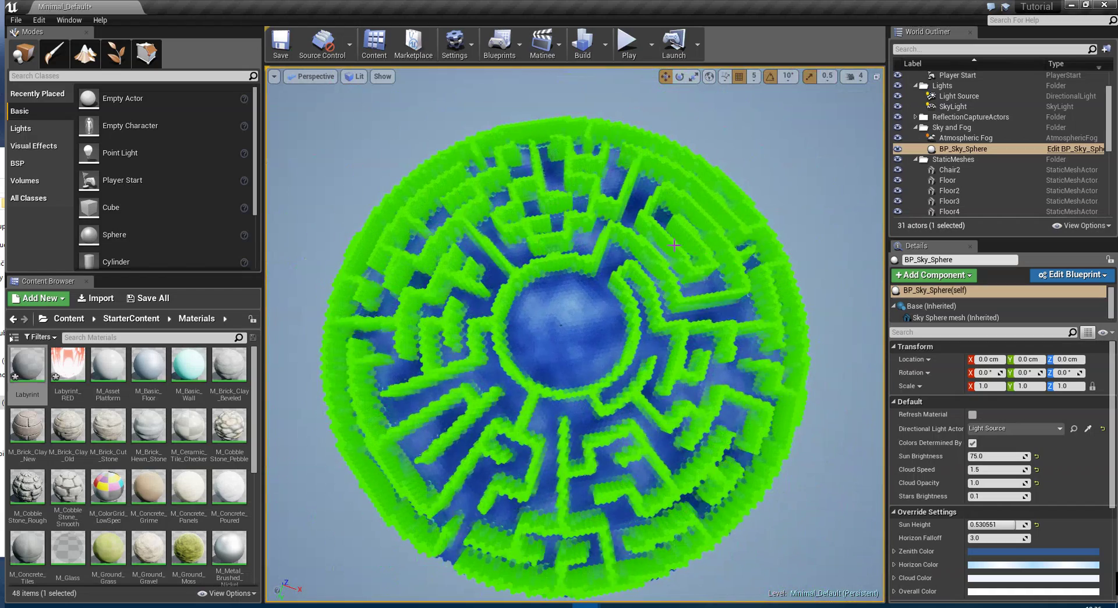
pyautogui.scroll(-2, 223, 529)
pyautogui.scroll(-3, 223, 529)
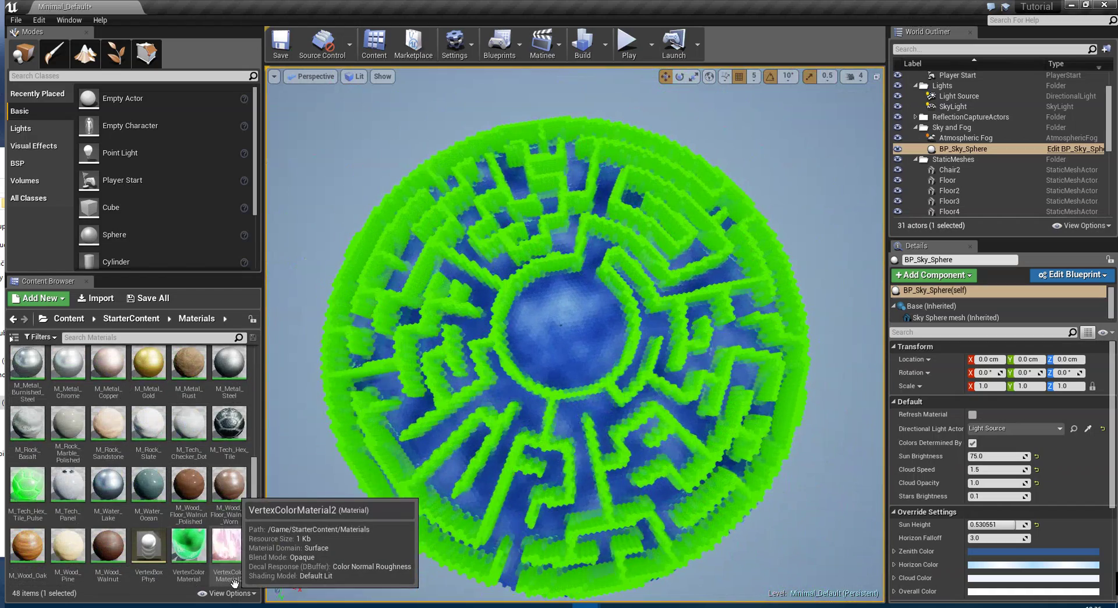